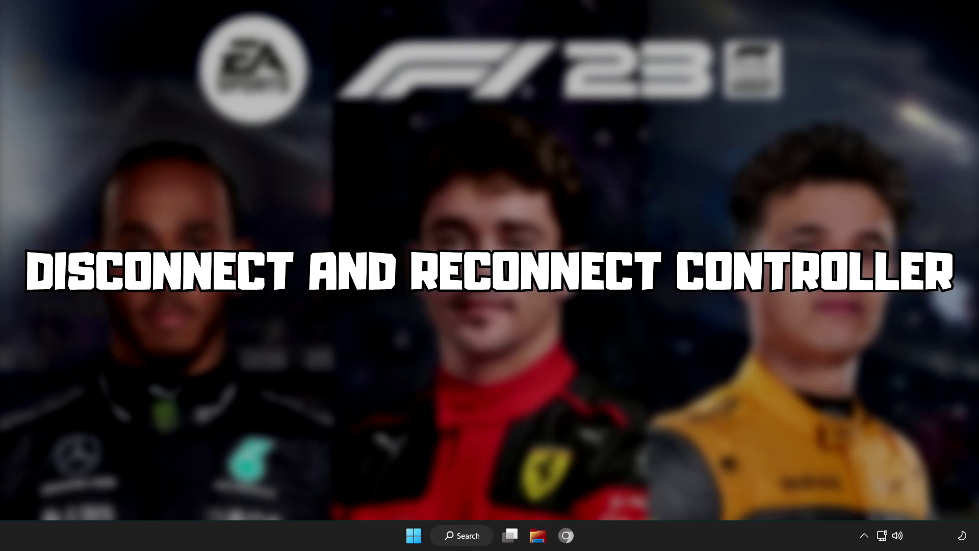
Open the Start menu and its power options, ending on Steam's Library view.
click(414, 537)
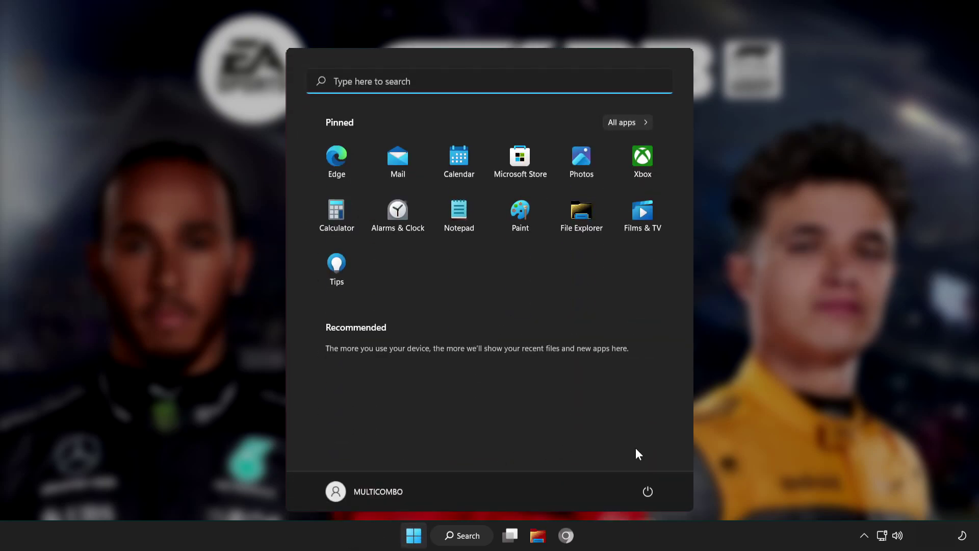
click(649, 492)
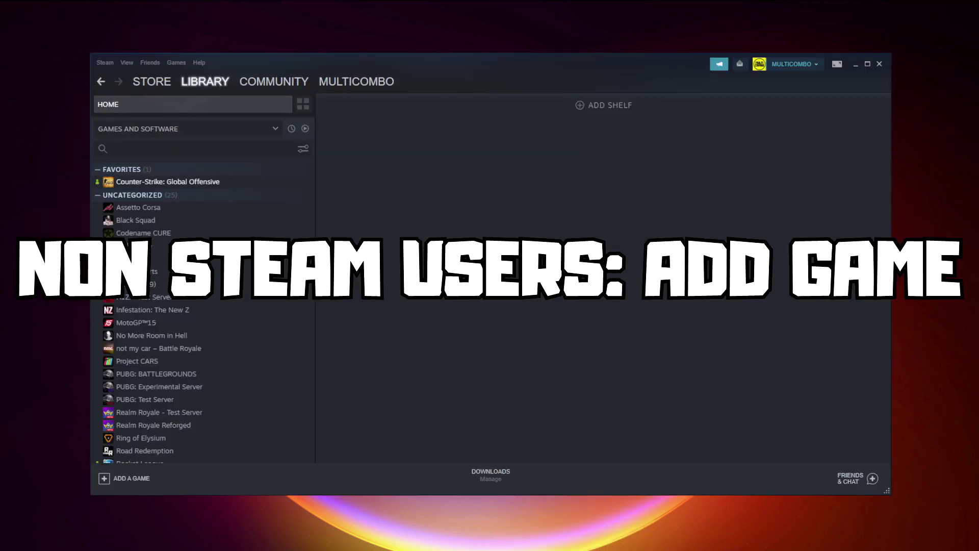
Add YOUR PROBLEMATIC GAME as a non-Steam game, then open its library page.
click(128, 479)
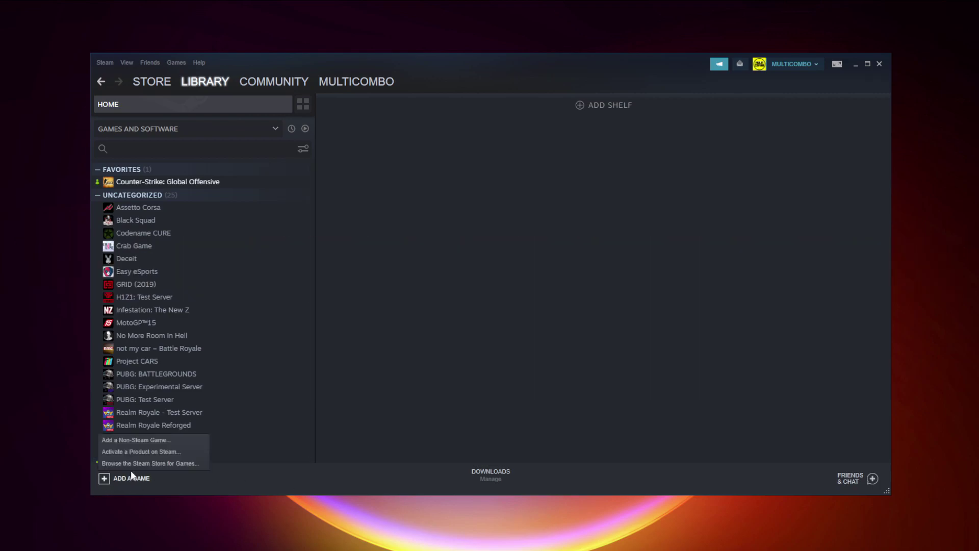
click(133, 442)
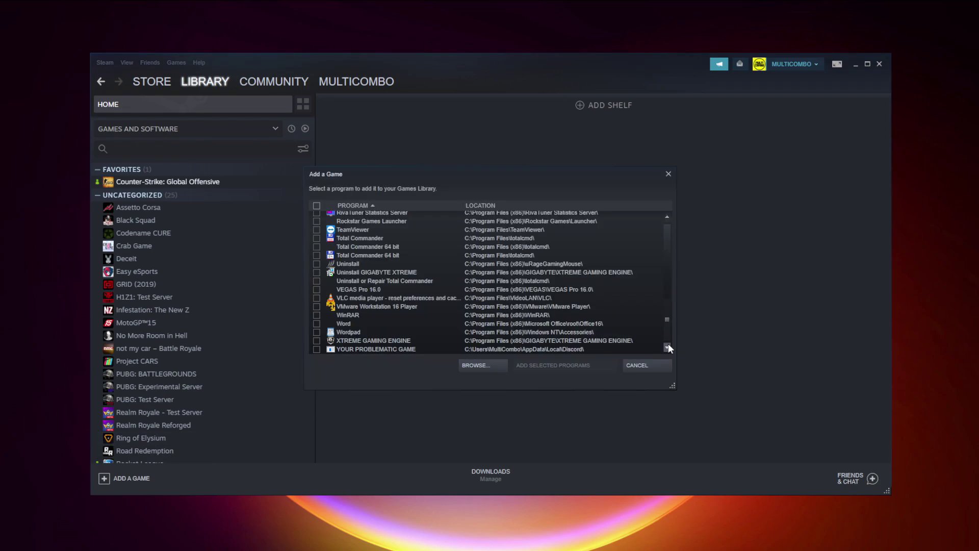
click(362, 350)
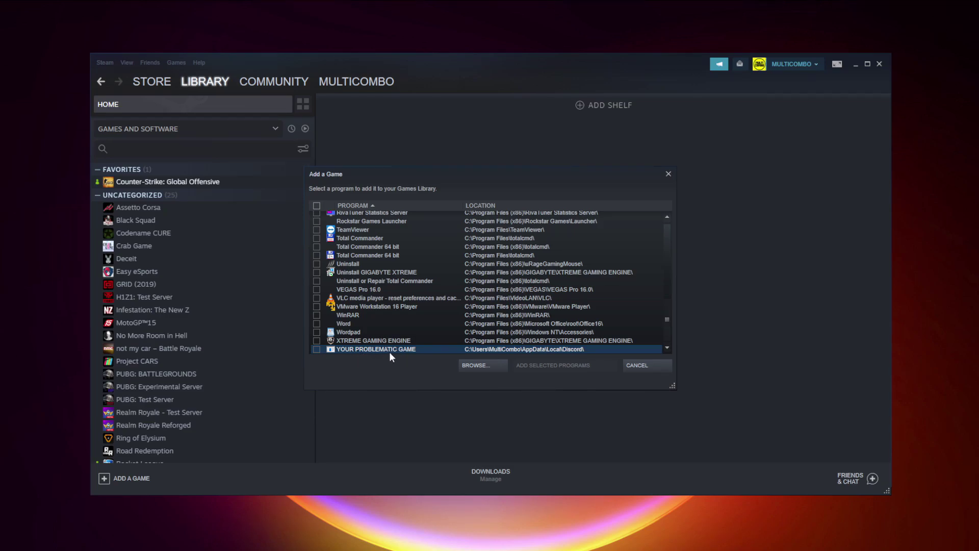
click(316, 350)
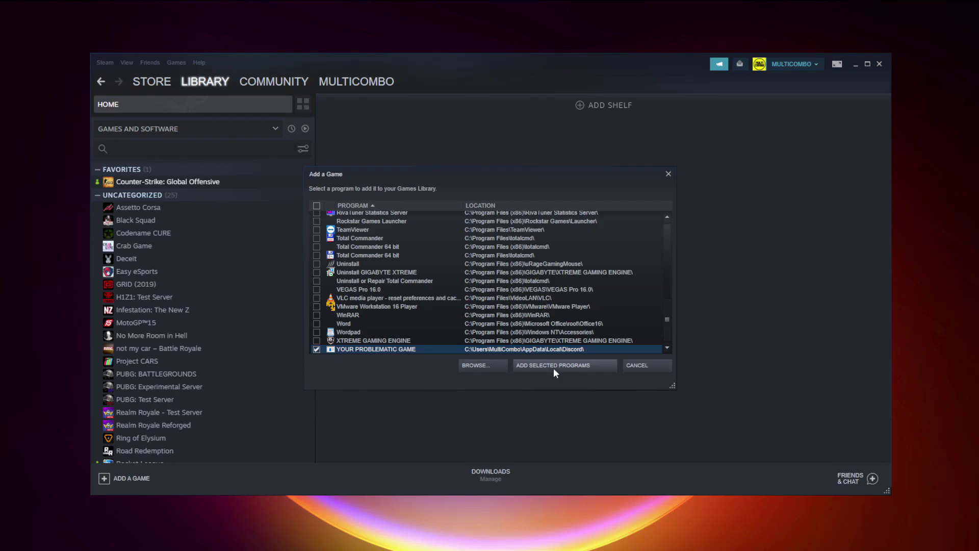
click(572, 369)
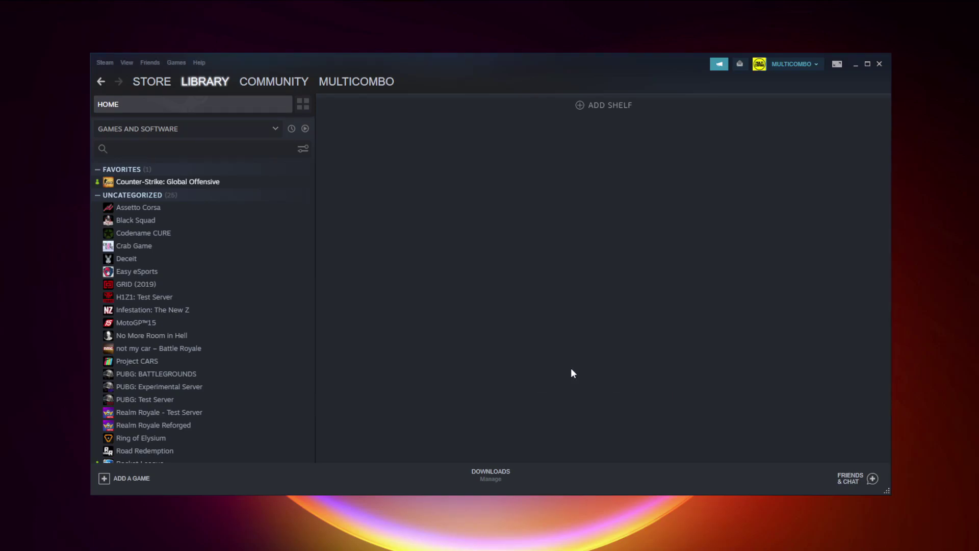
scroll(283, 327, down, 3)
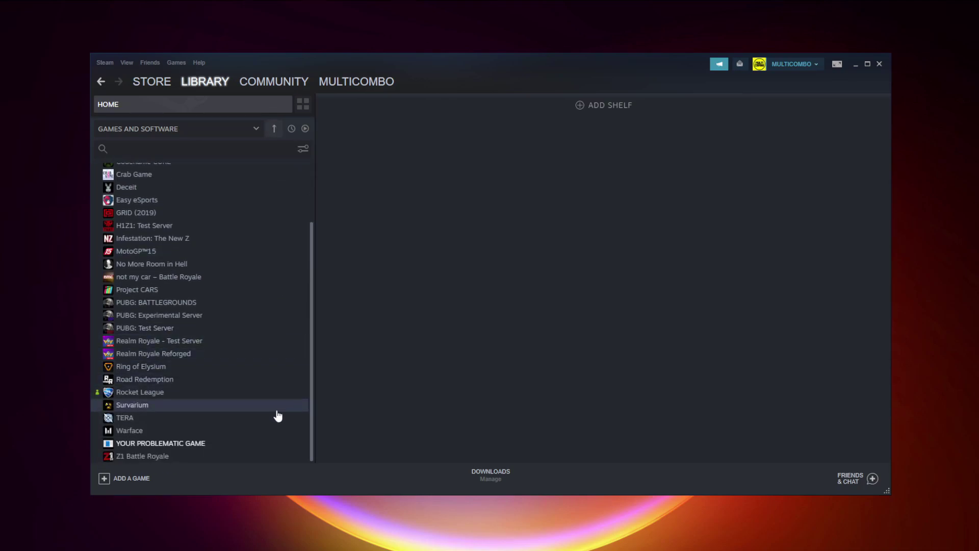
click(189, 447)
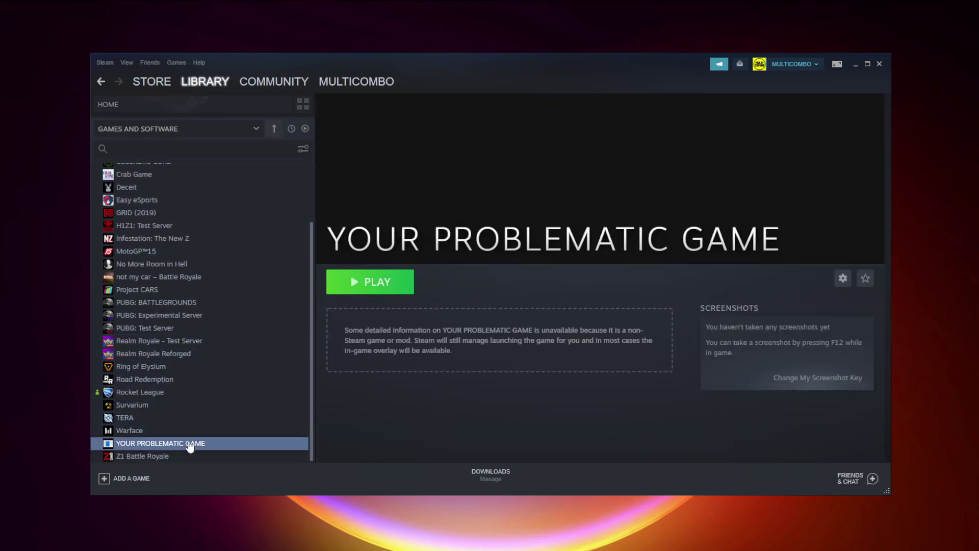
Open Steam Settings from the Steam menu on the Controller page.
click(103, 63)
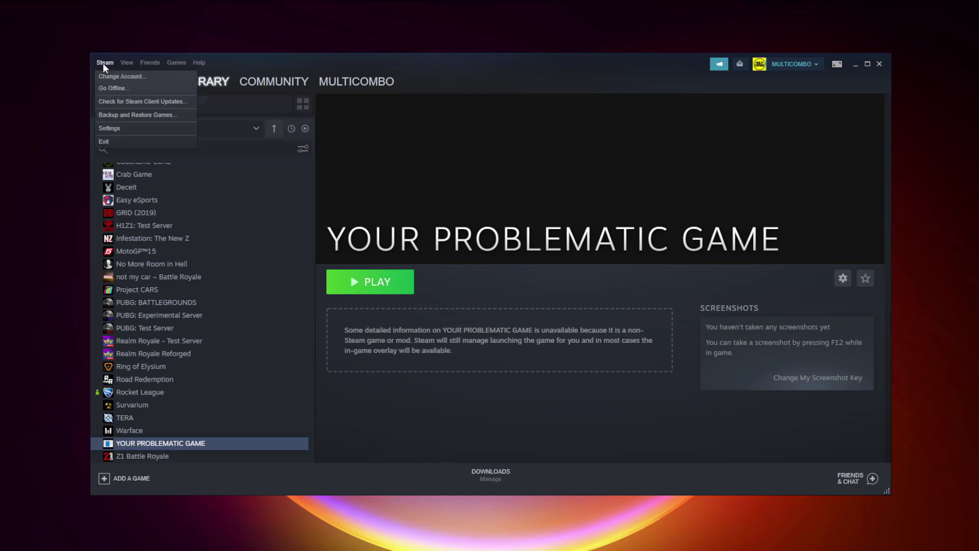
click(124, 129)
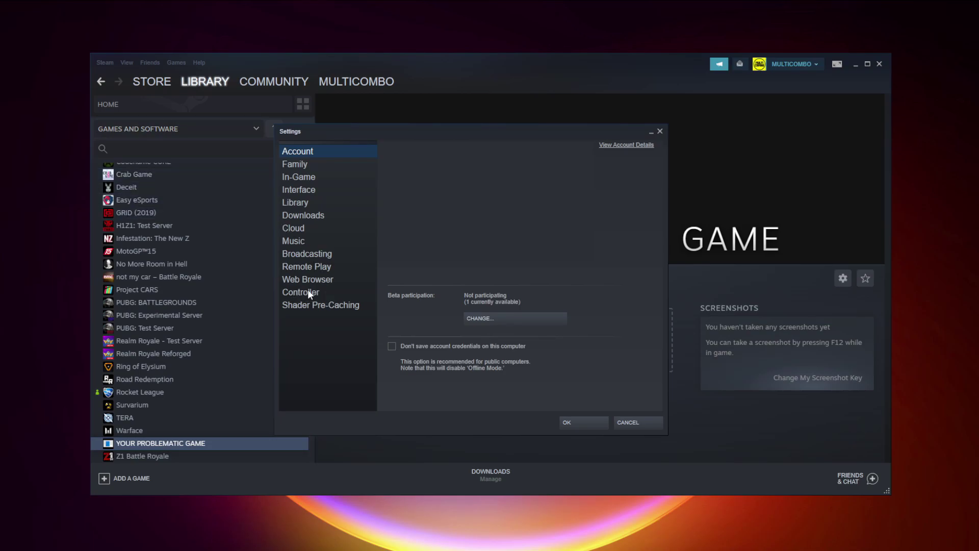
click(322, 293)
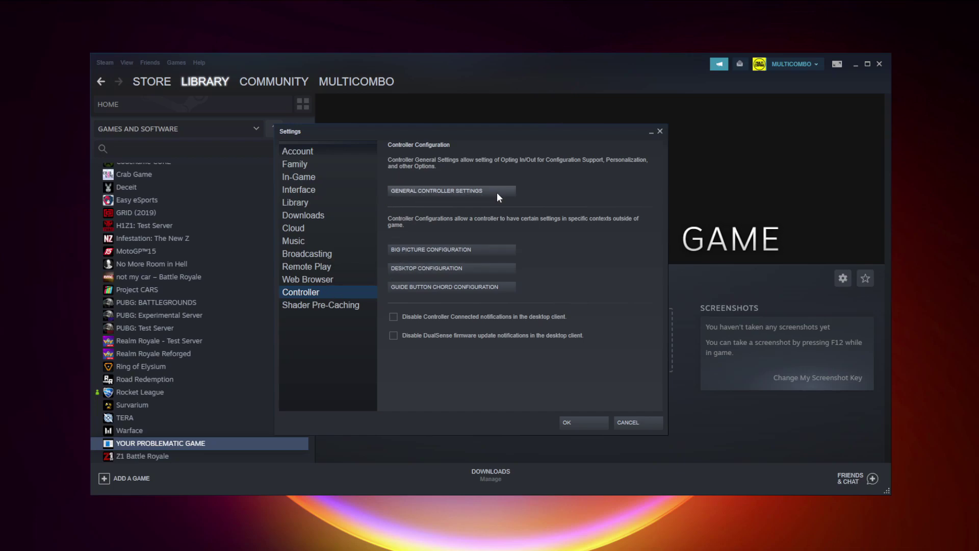
Enable Xbox Configuration Support and check the Xbox 360 Controller calibration without changing it.
click(453, 193)
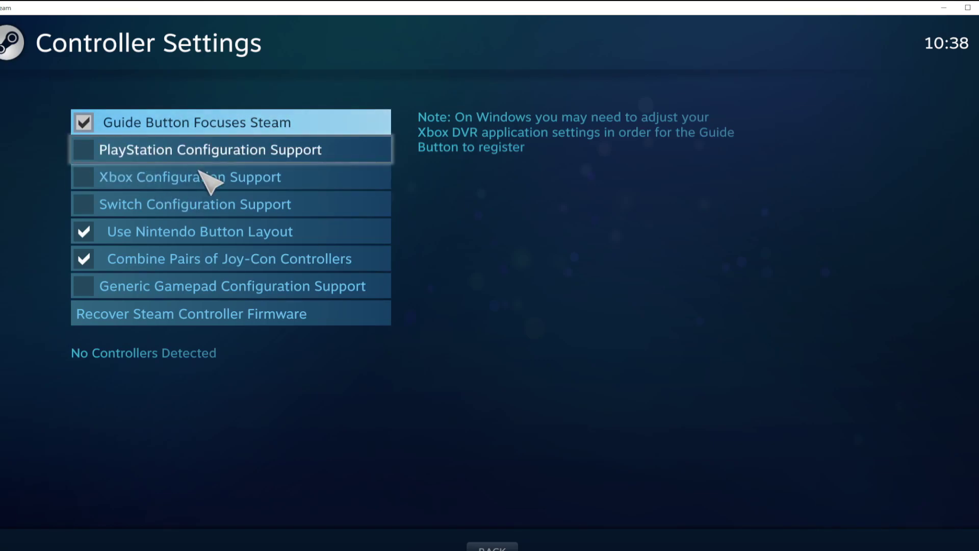
click(91, 175)
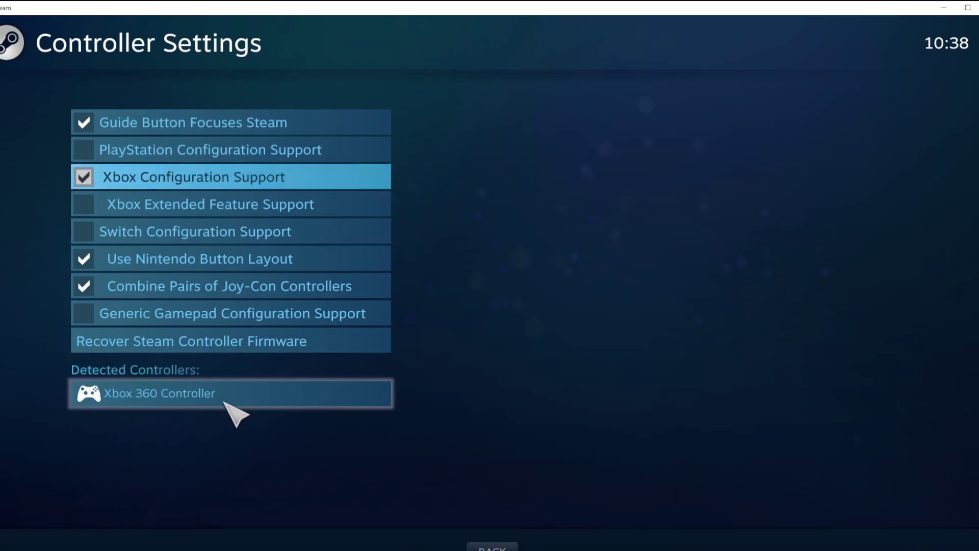
click(271, 399)
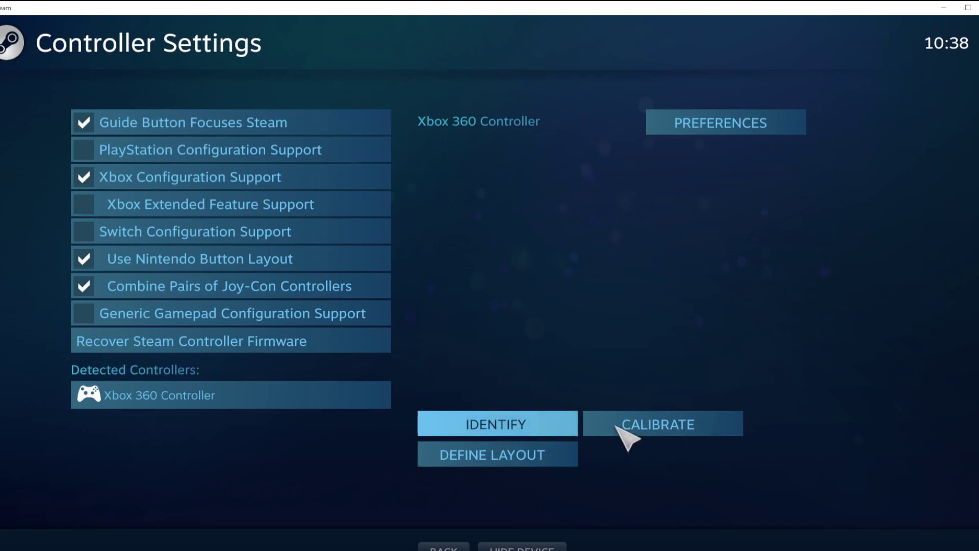
click(663, 428)
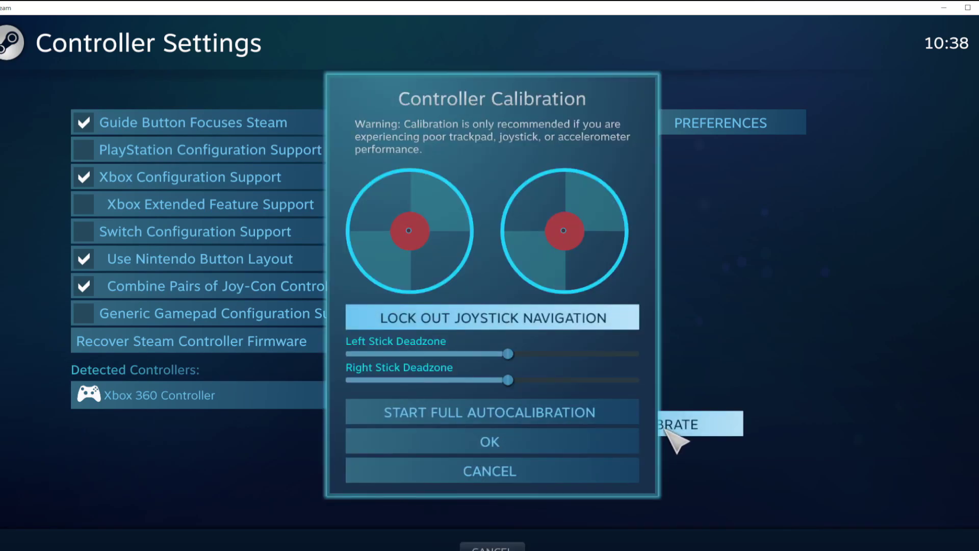
key(Escape)
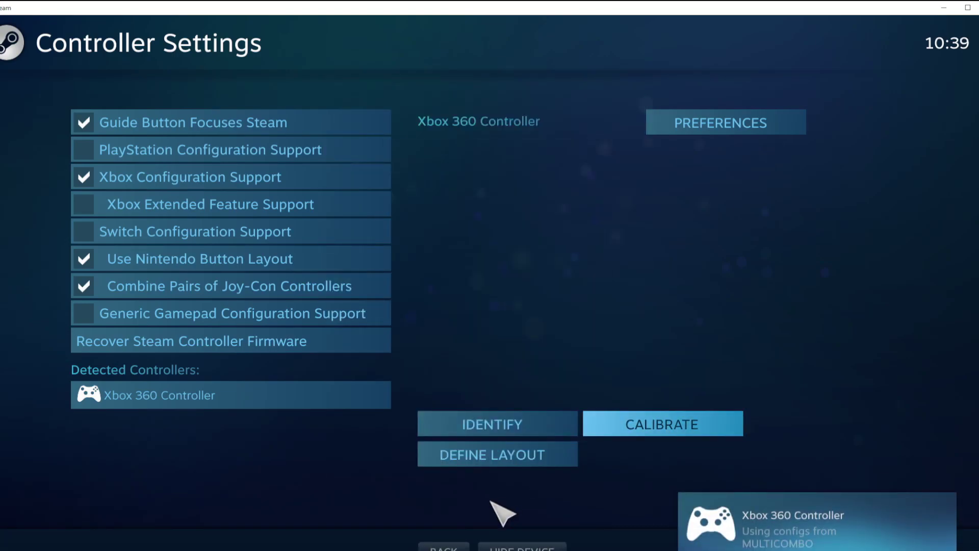
key(Escape)
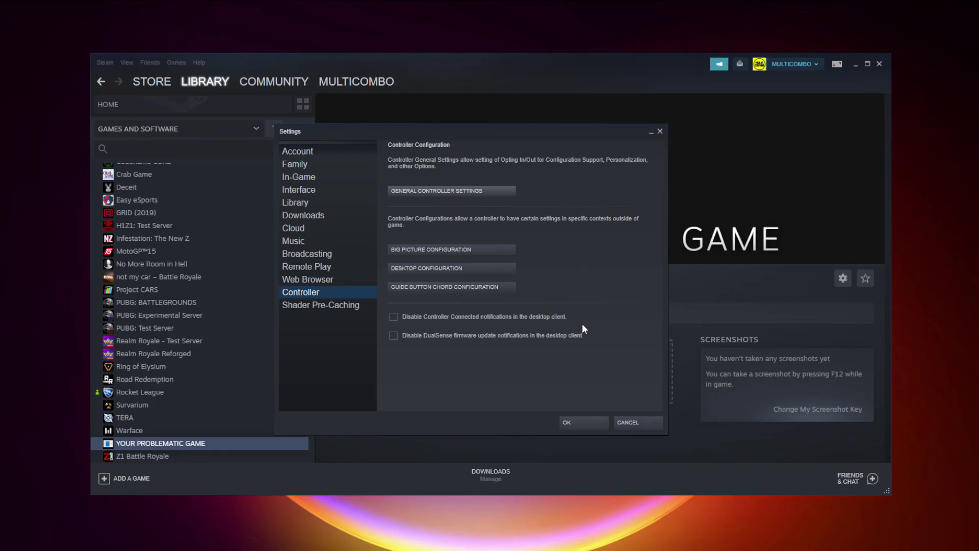
Confirm and close the Steam Settings window with OK.
click(584, 421)
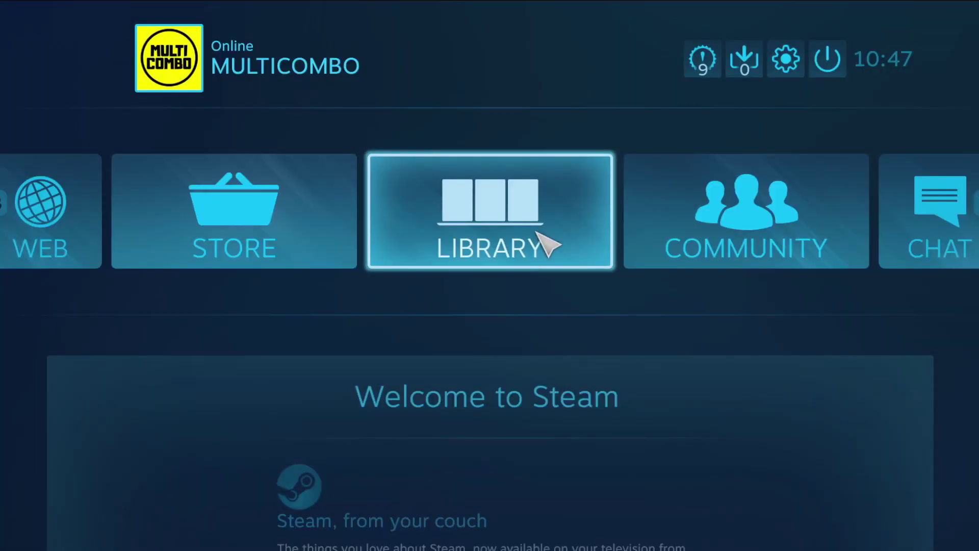
In Big Picture Library, select YOUR PROBLEMATIC GAME and show its Manage Game options.
click(503, 256)
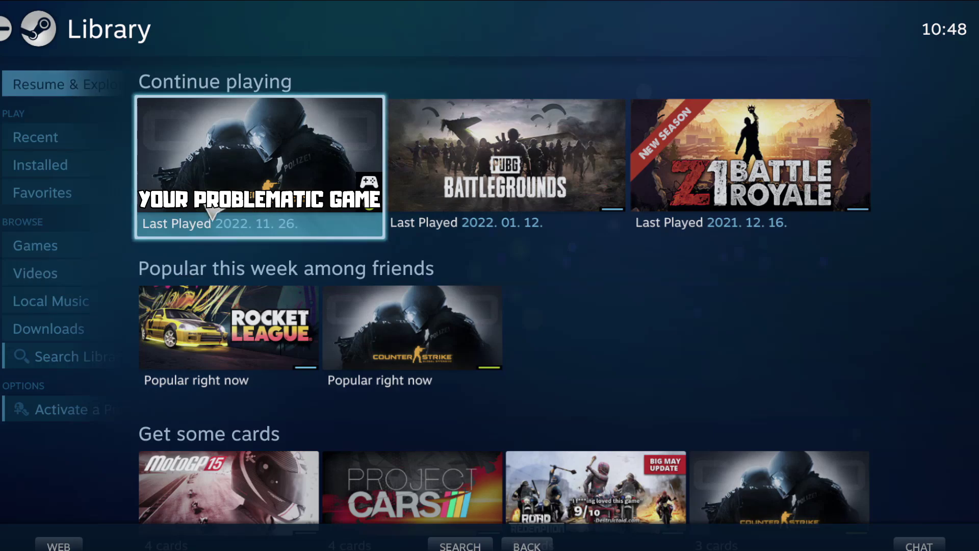
click(253, 211)
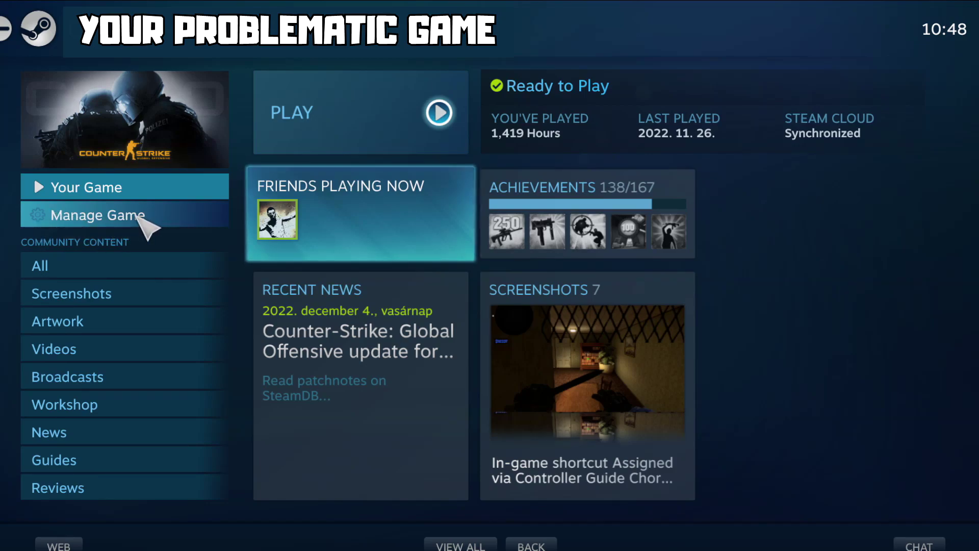
click(136, 216)
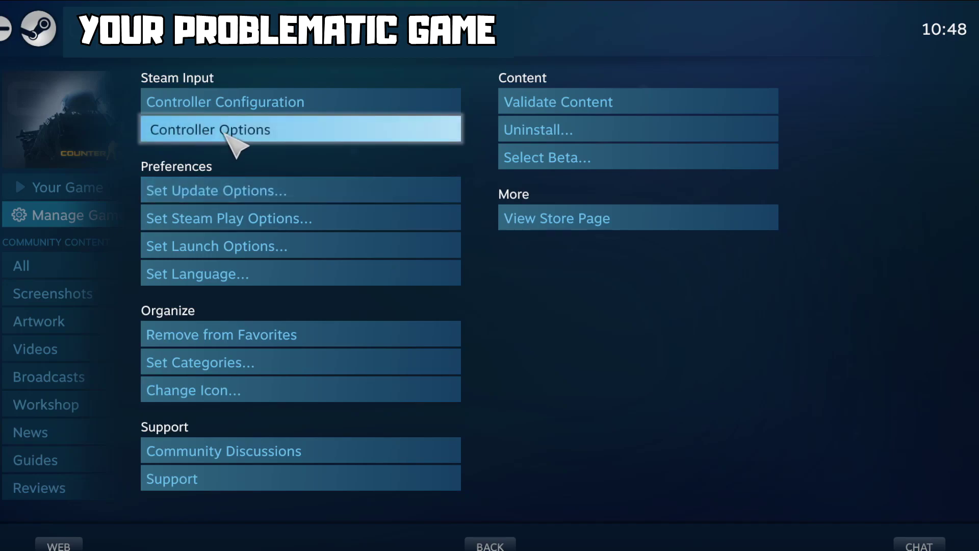
Set the game's Steam Input Per-Game Setting to Forced Off, then return to its overview.
click(279, 130)
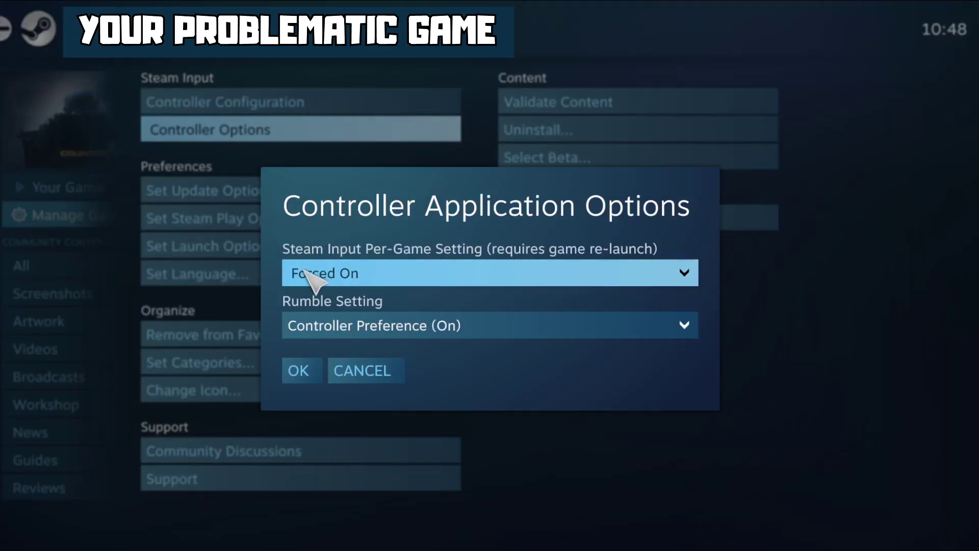
click(461, 270)
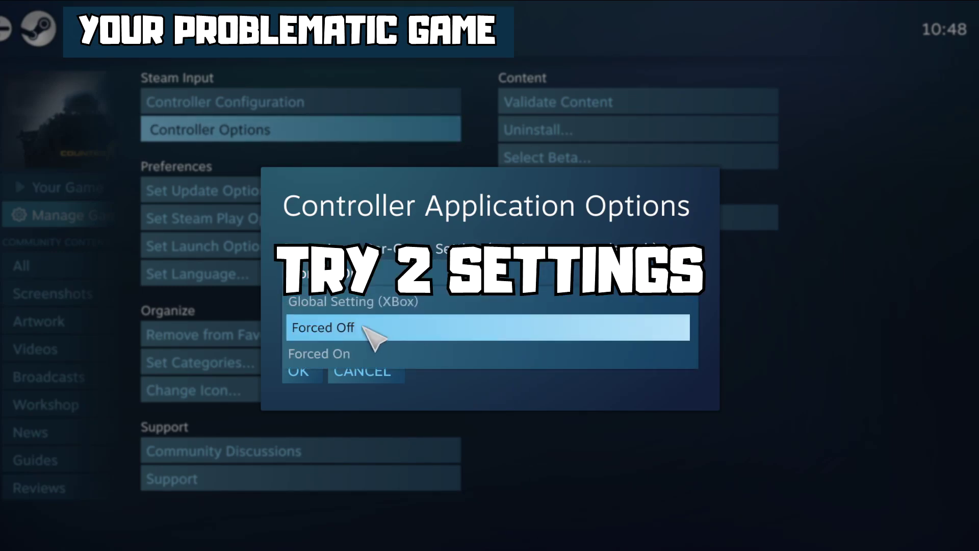
click(365, 354)
click(357, 329)
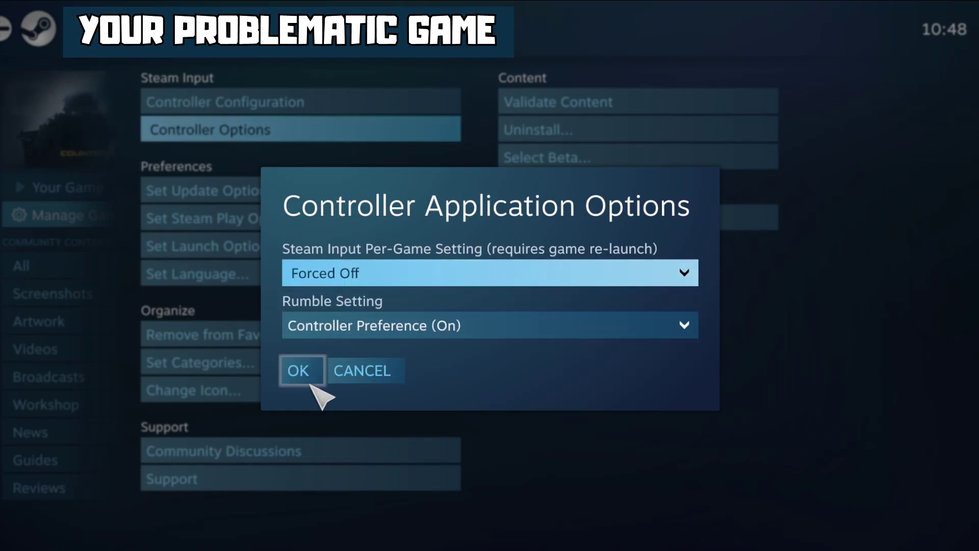
click(306, 375)
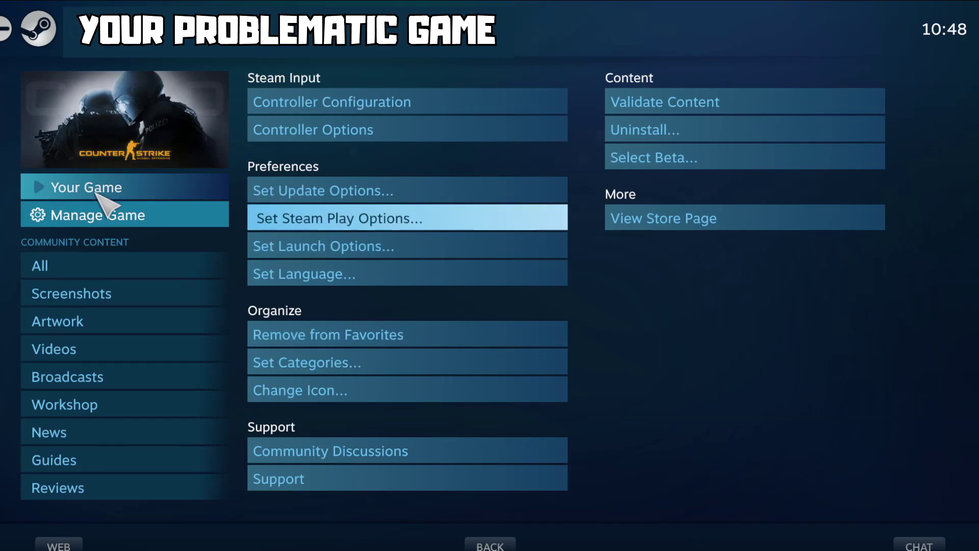
click(96, 193)
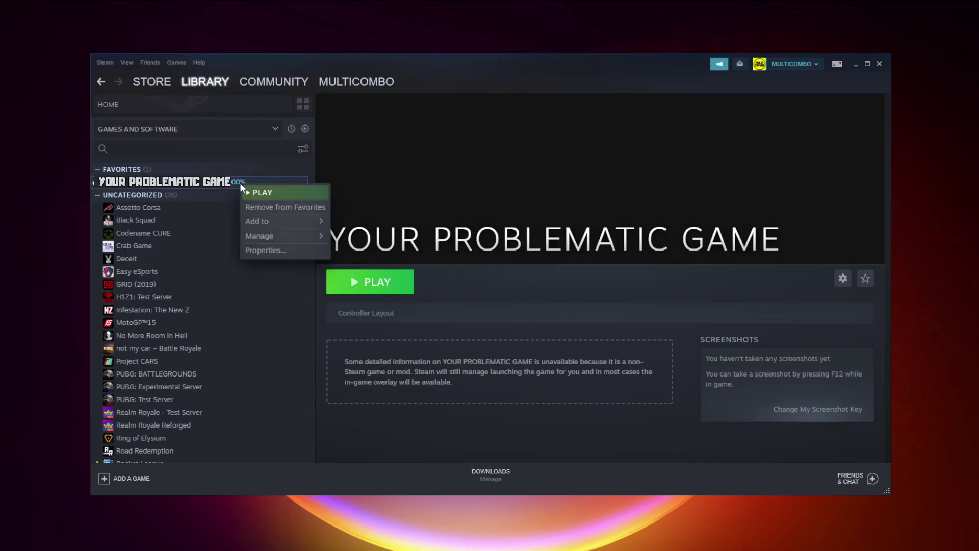
Set Counter-Strike: Global Offensive's Steam Input override to Disable Steam Input in Properties.
click(291, 249)
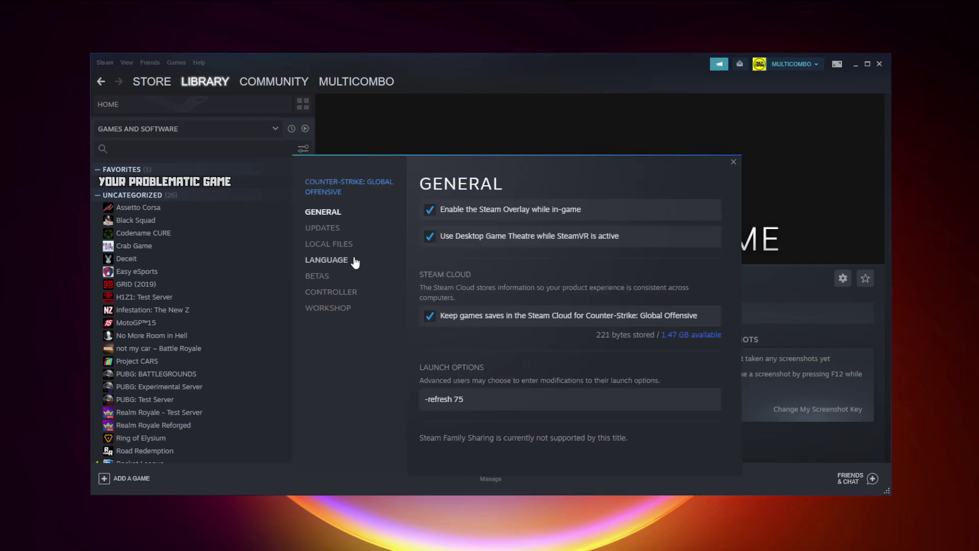
click(336, 293)
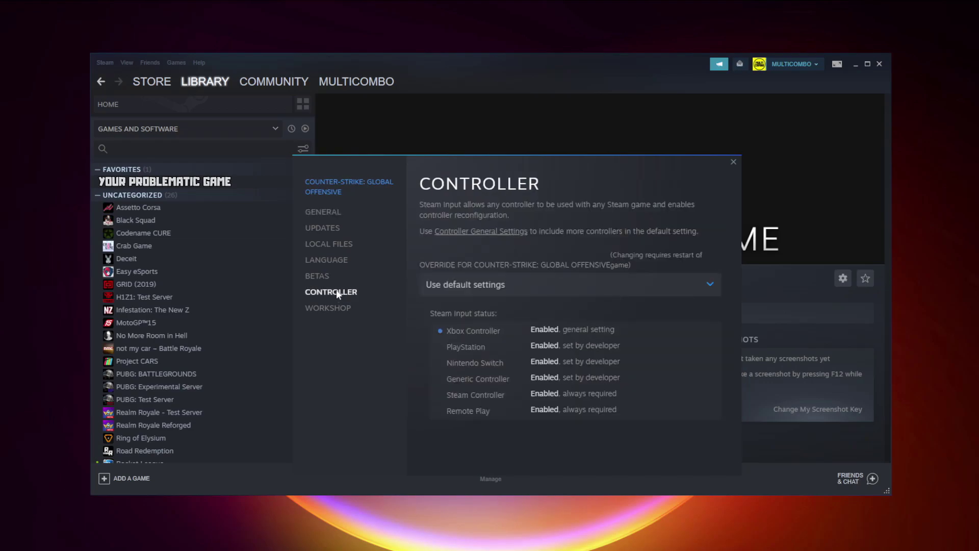
click(502, 291)
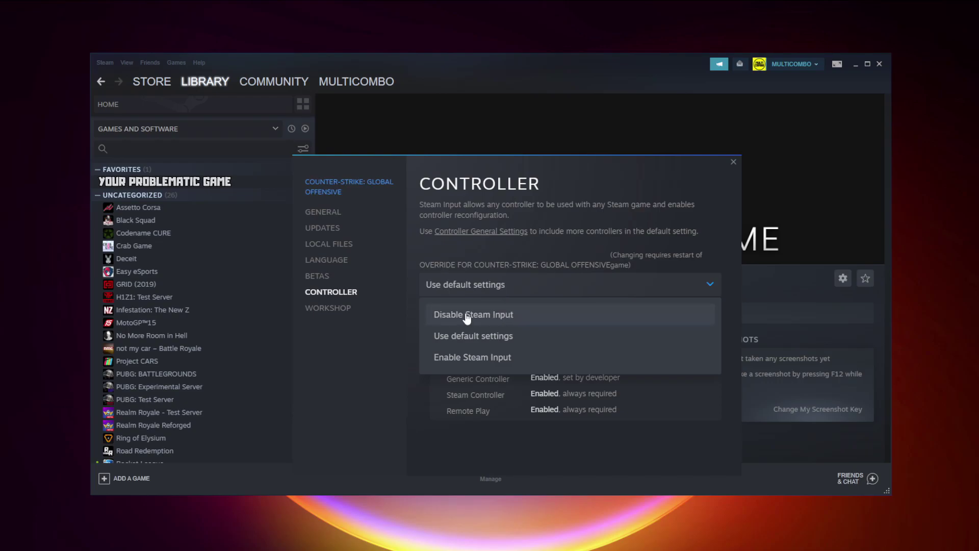
click(495, 316)
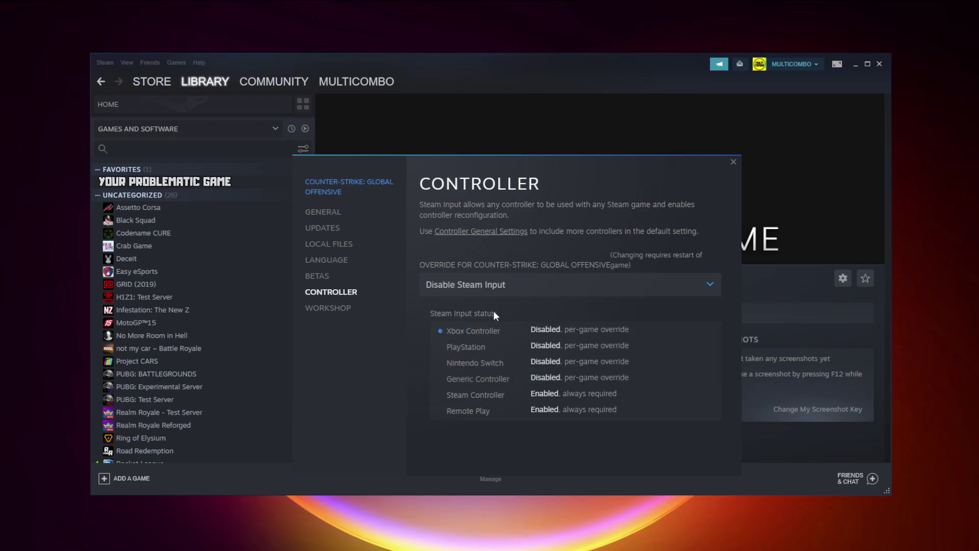
click(733, 162)
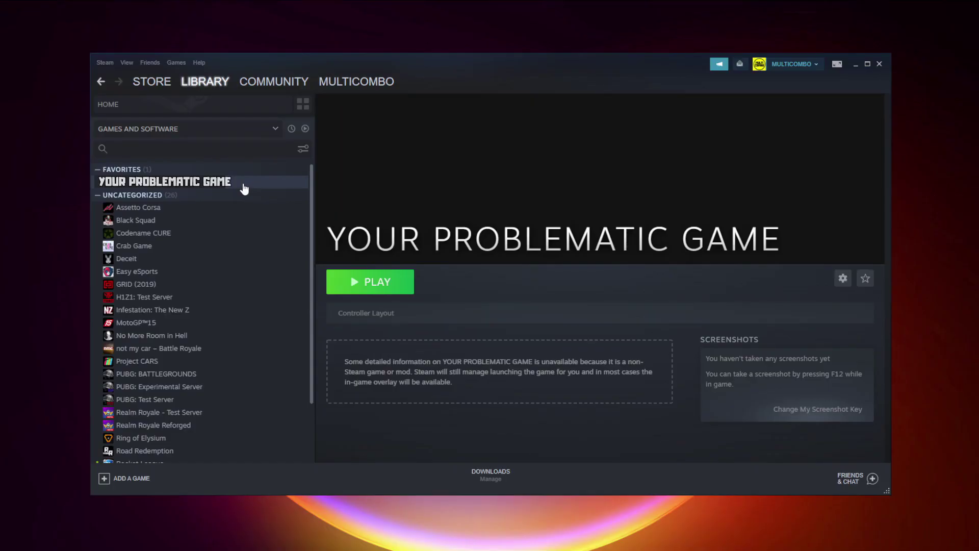
Change Counter-Strike: Global Offensive's Steam Input override to Enable Steam Input and close Properties.
right_click(243, 188)
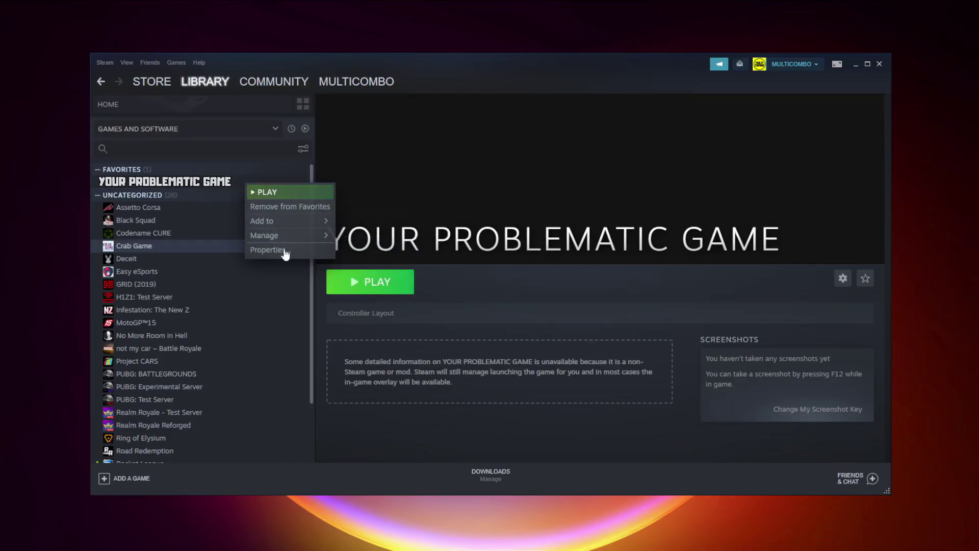
click(284, 250)
click(353, 297)
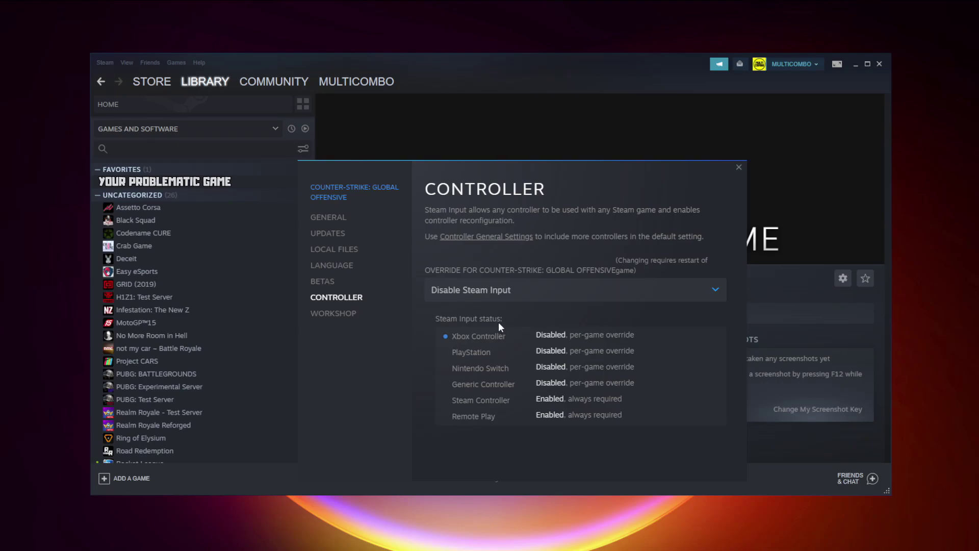
click(498, 289)
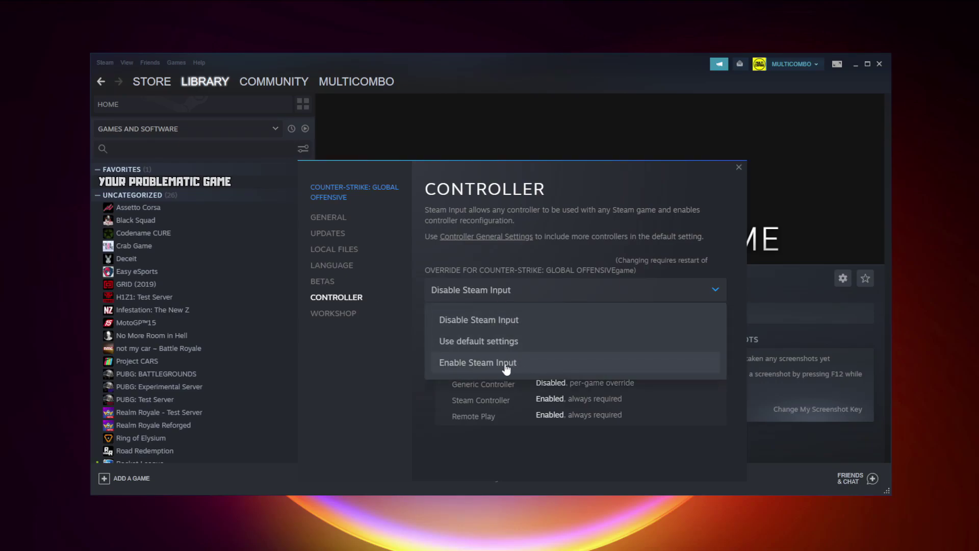
click(543, 367)
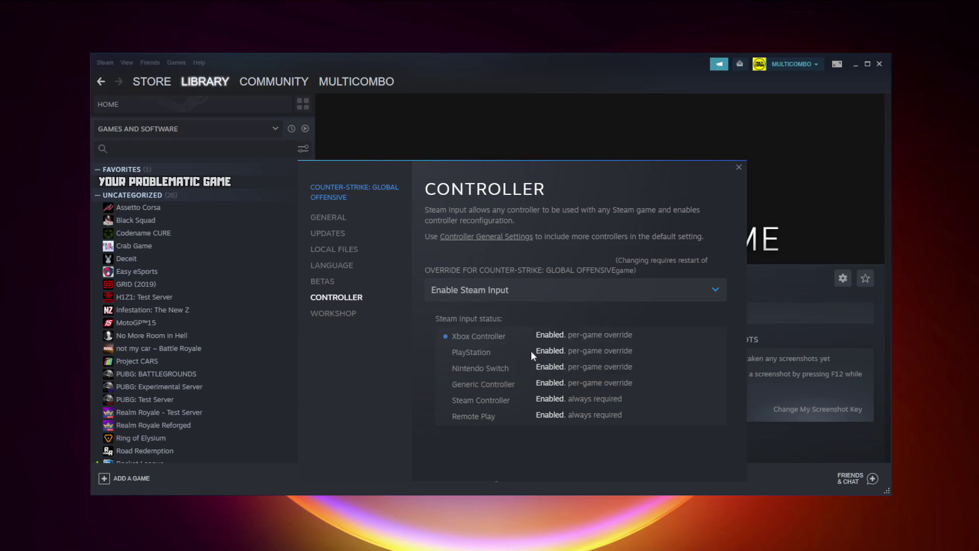
click(738, 168)
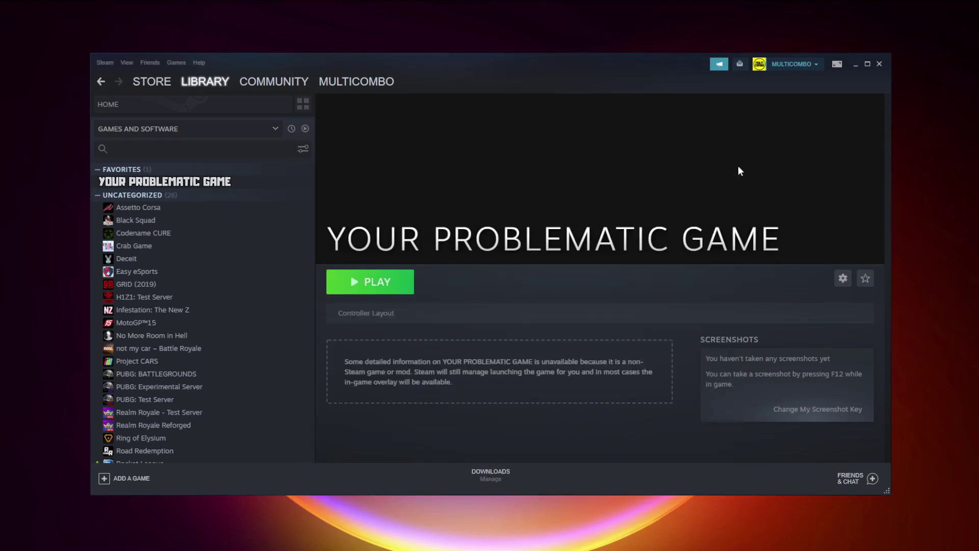